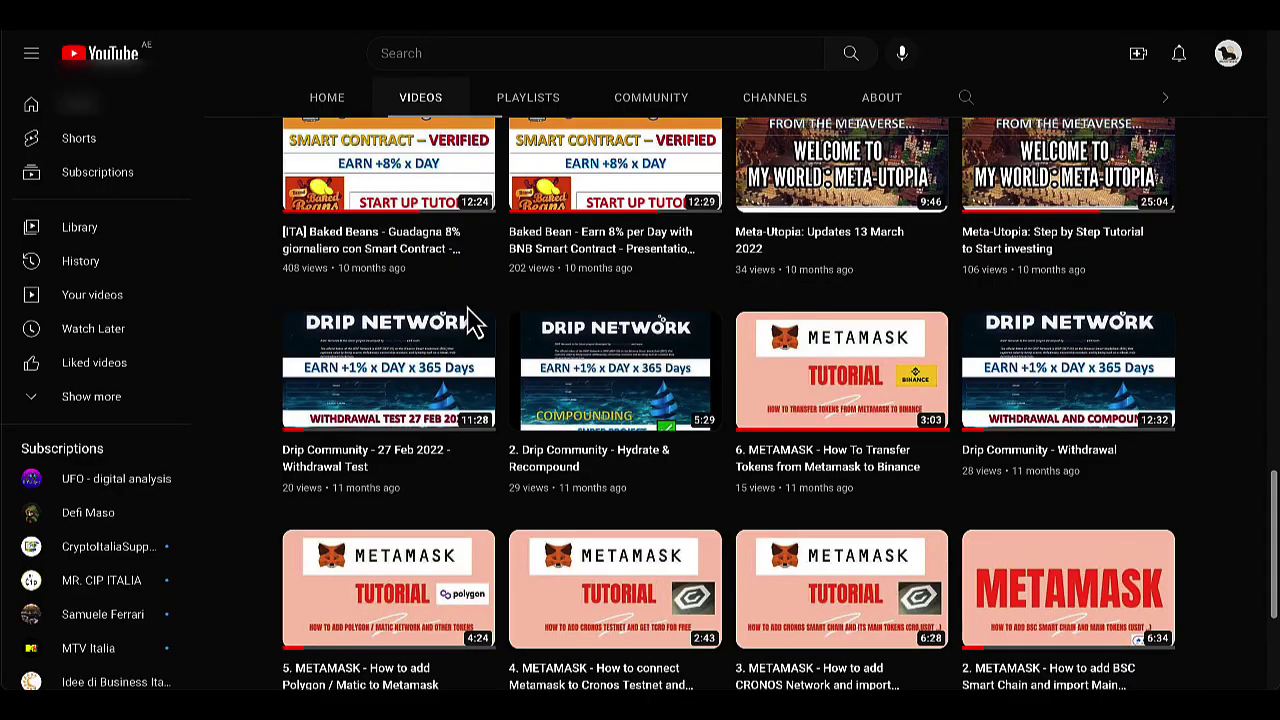
# - Scroll the channel's Videos tab down to the METAMASK tutorial thumbnails, including the install-and-create-wallet video
pyautogui.scroll(-1, 472, 318)
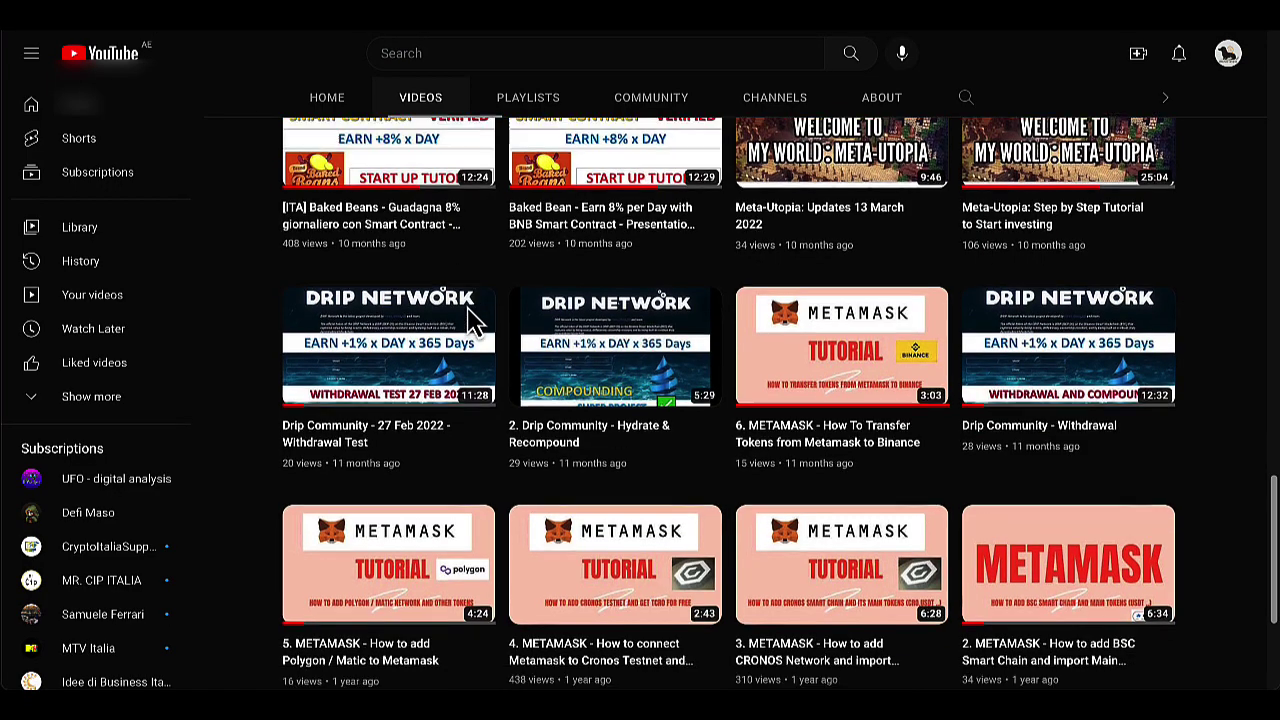
pyautogui.scroll(-2, 468, 319)
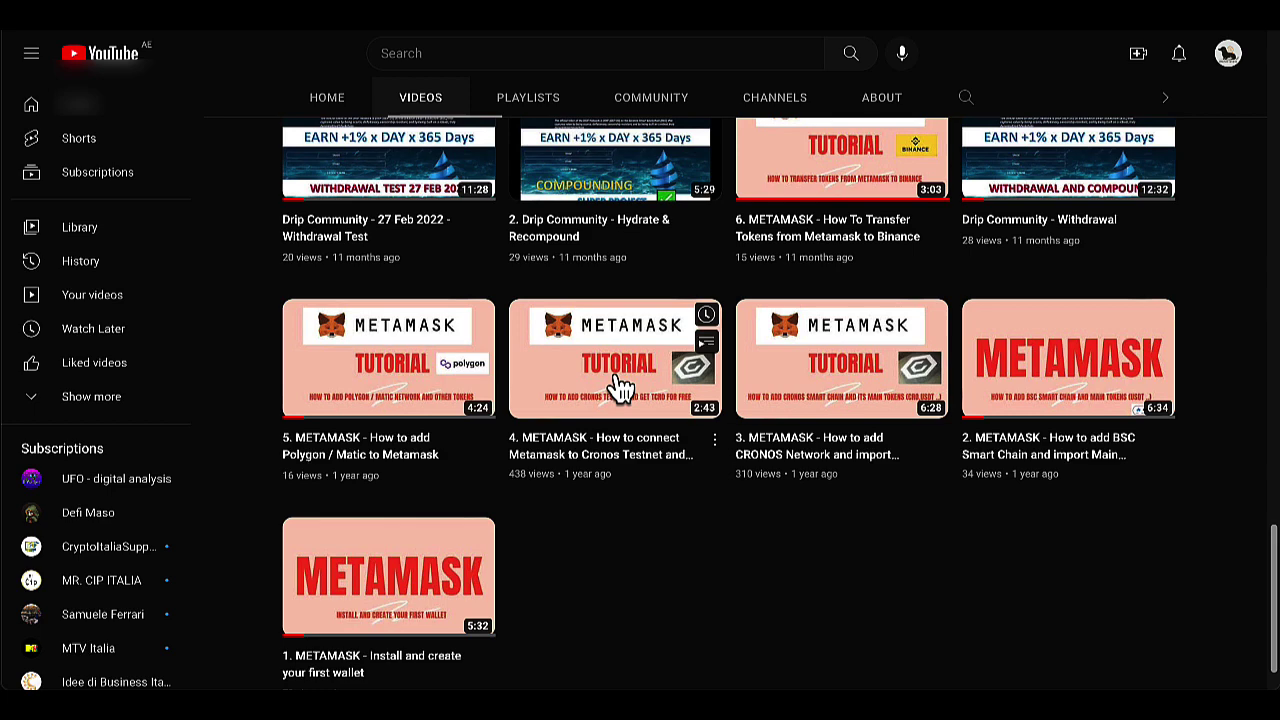
pyautogui.scroll(1, 617, 435)
pyautogui.scroll(-1, 622, 430)
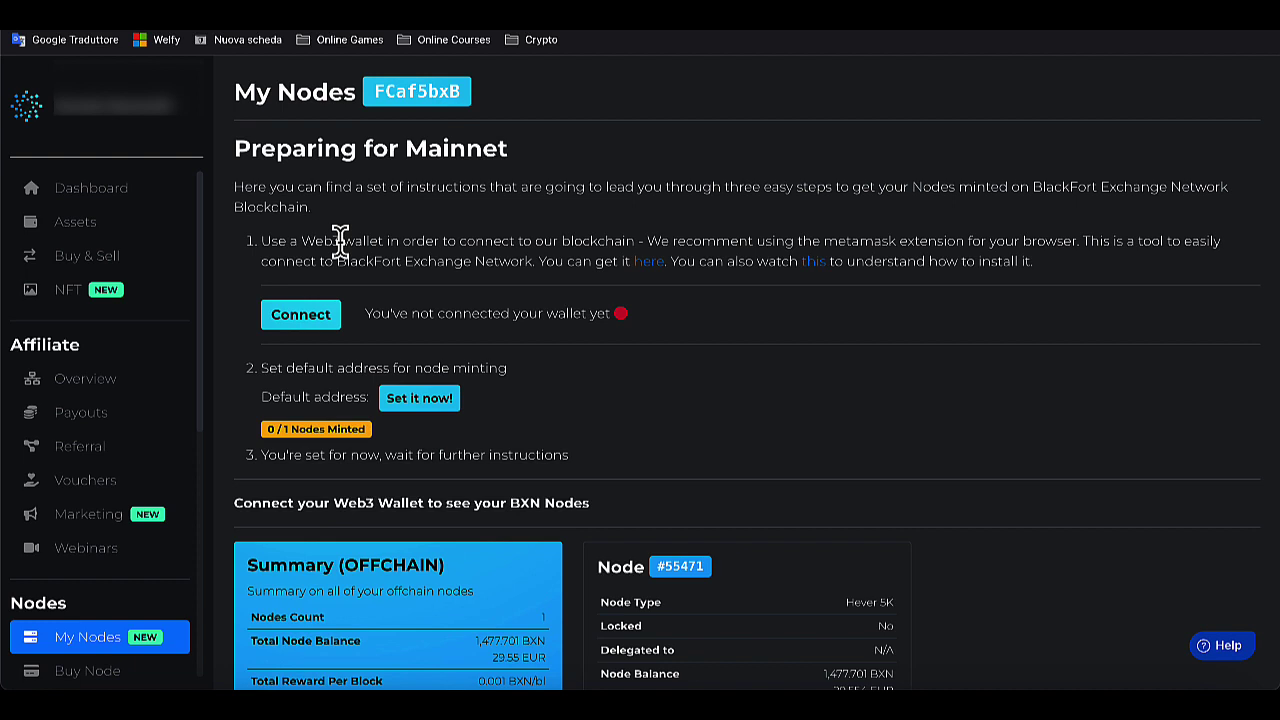
# - Unlock MetaMask with the wallet password and dismiss the What's new and Got it notices
pyautogui.click(1110, 15)
pyautogui.write('•••••••')
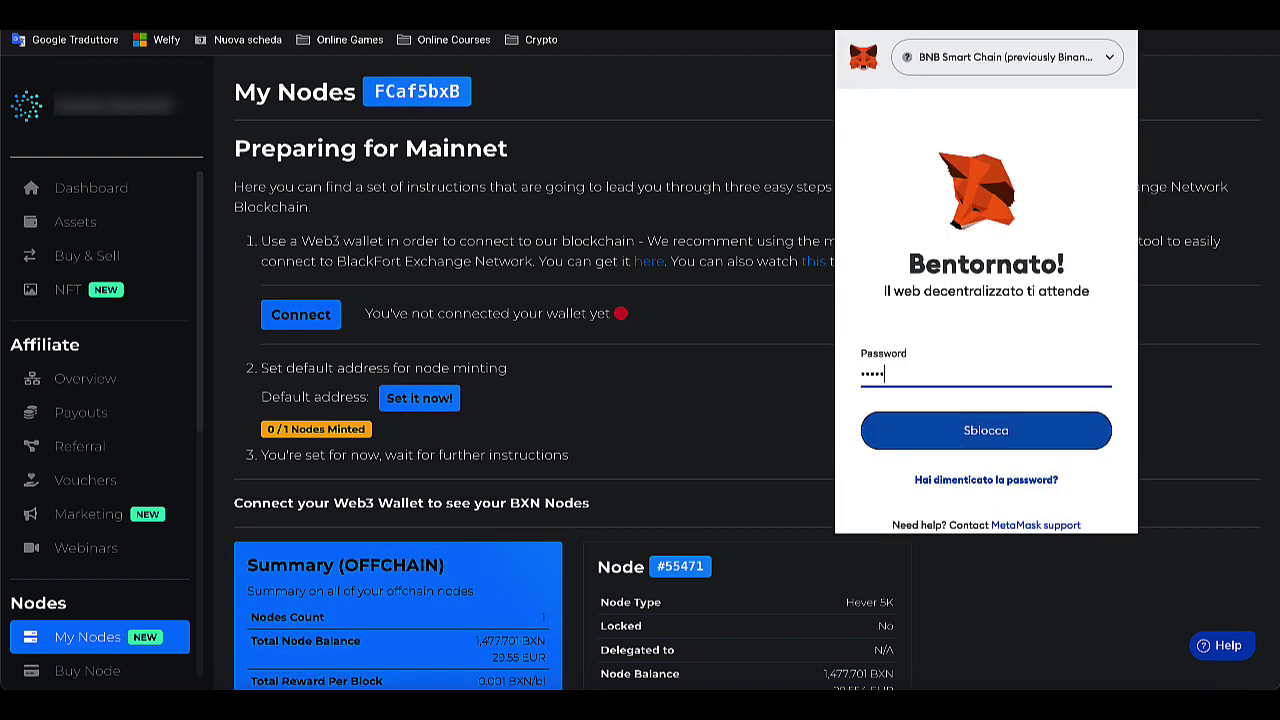
pyautogui.write('•')
pyautogui.press('Return')
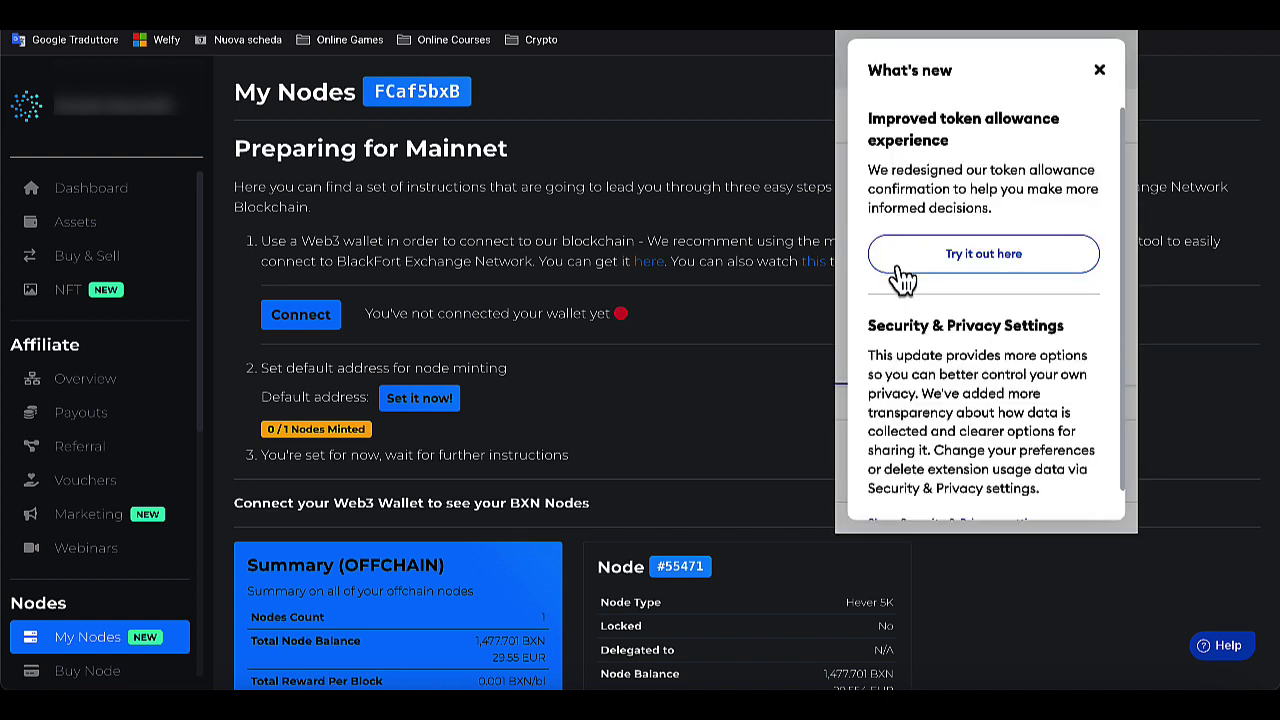
pyautogui.click(1098, 72)
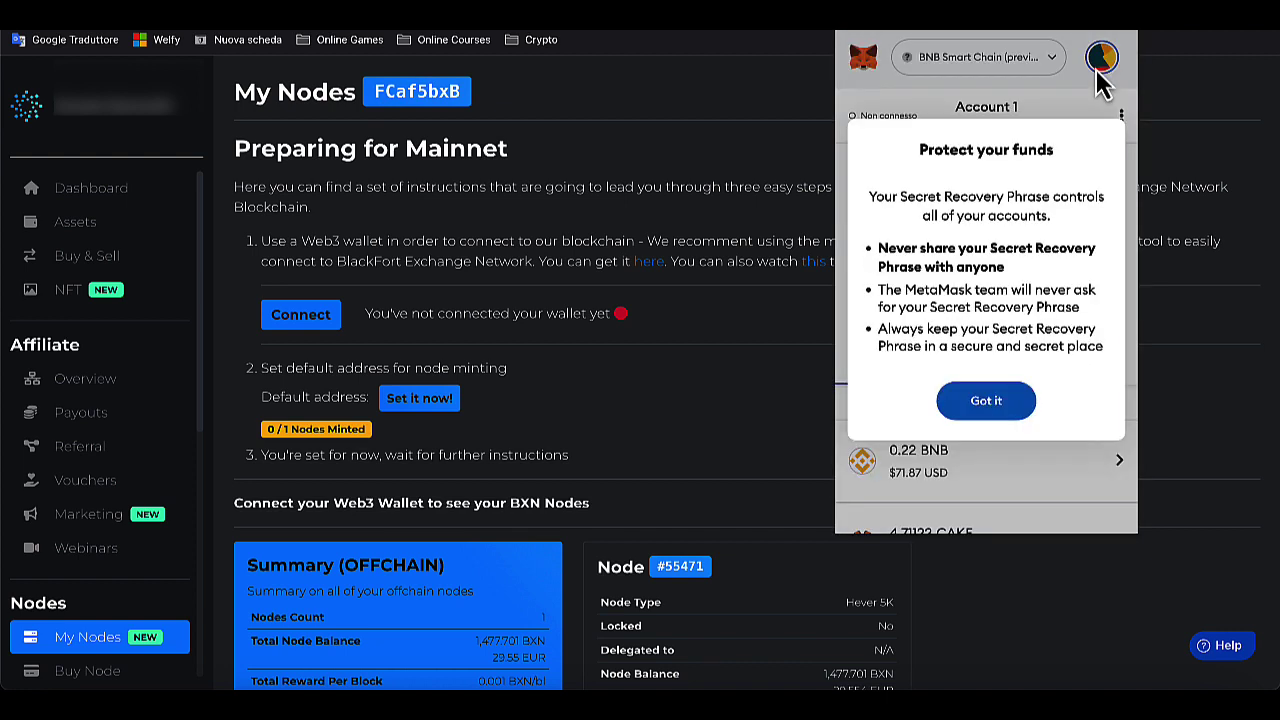
pyautogui.click(984, 408)
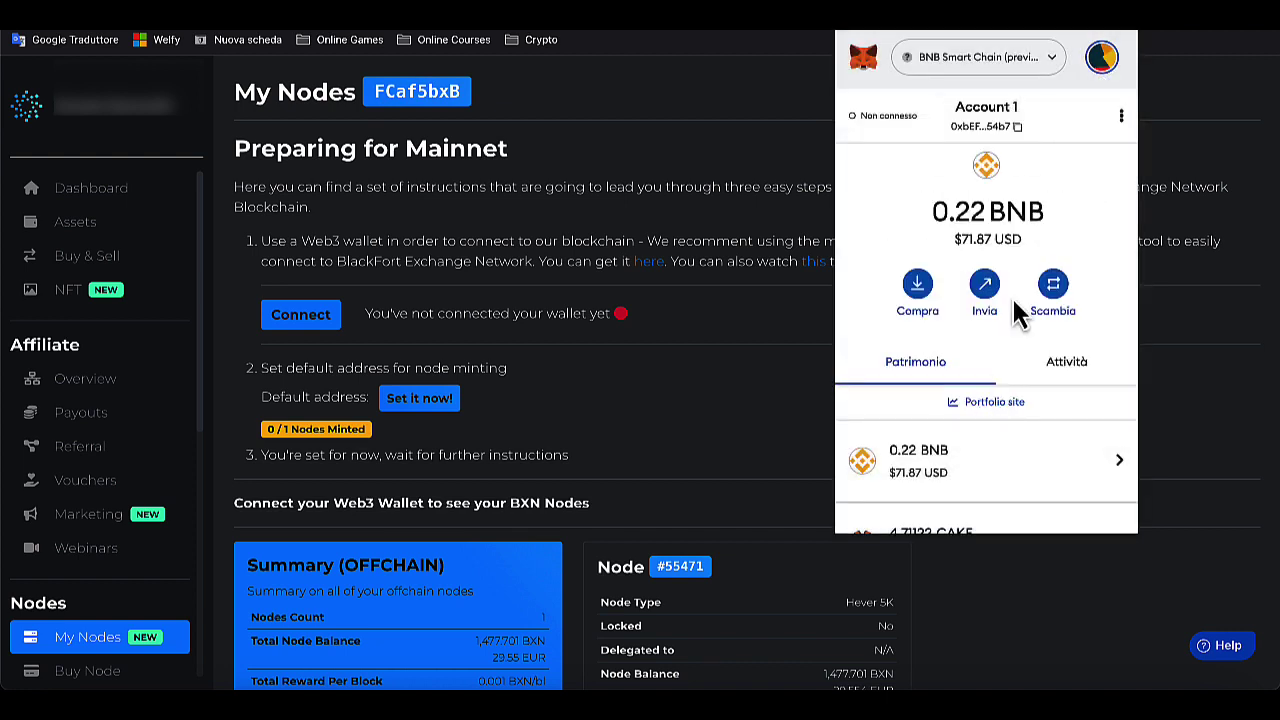
# - Switch MetaMask from BNB Smart Chain to Rete Ethereum Principale and close the popup
pyautogui.click(990, 60)
pyautogui.click(997, 182)
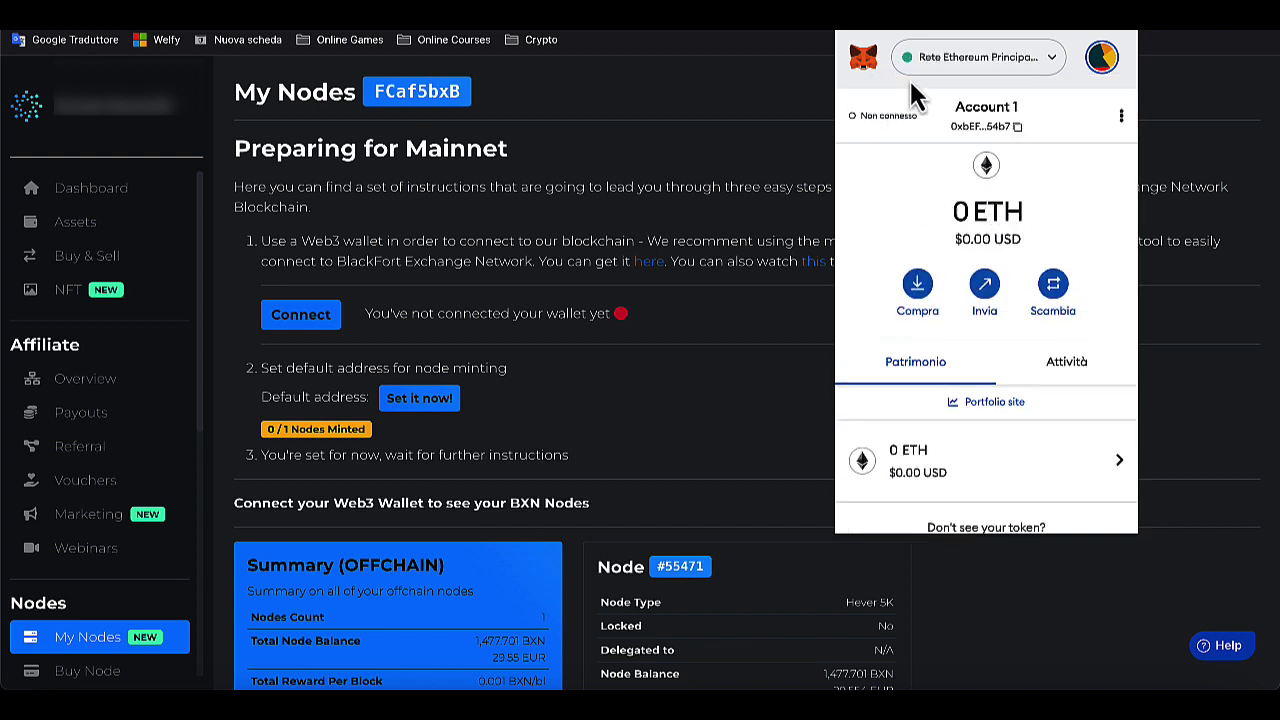
pyautogui.click(785, 328)
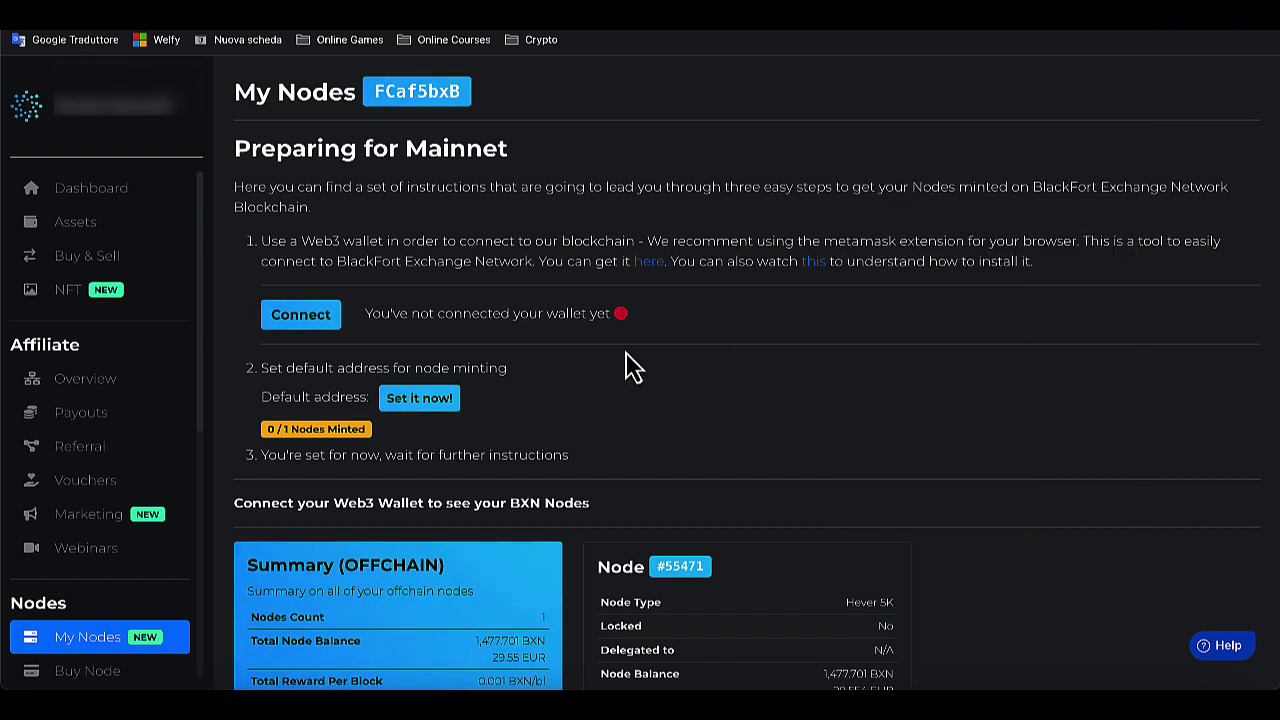
# - Connect MetaMask Account 1 to the My Nodes page via Avanti and Connetti
pyautogui.click(320, 330)
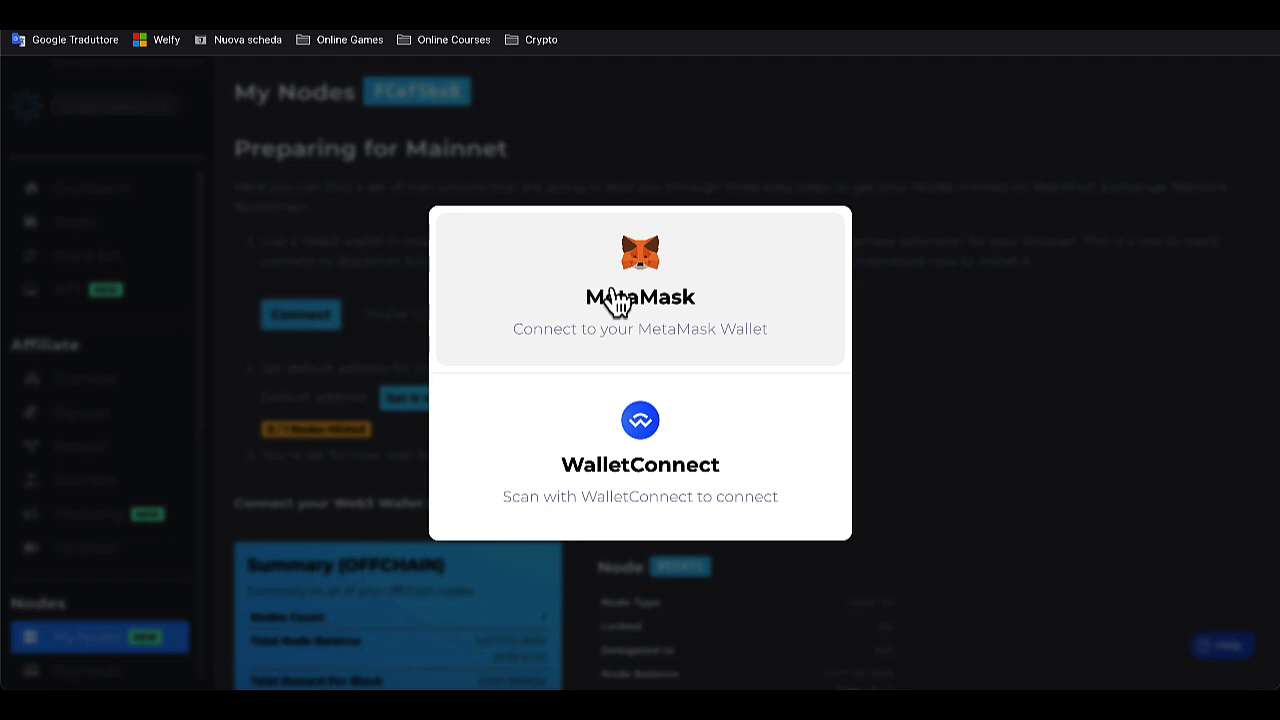
pyautogui.click(618, 300)
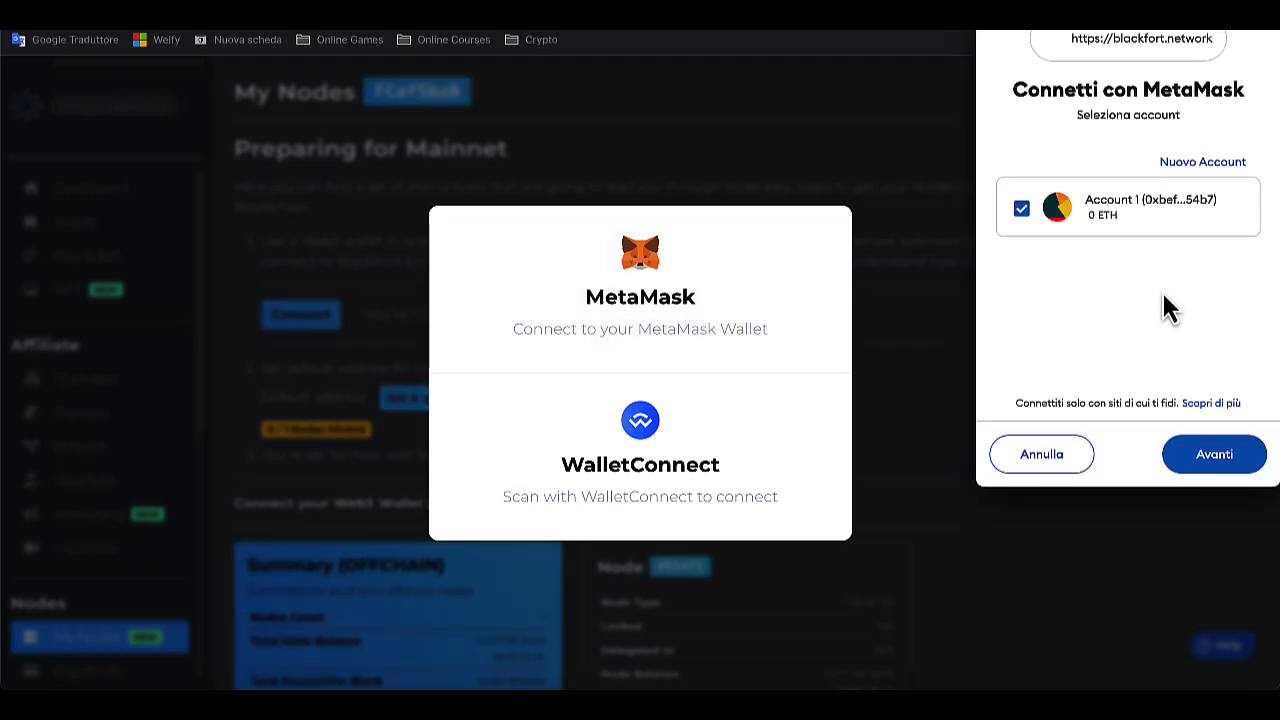
pyautogui.click(1226, 466)
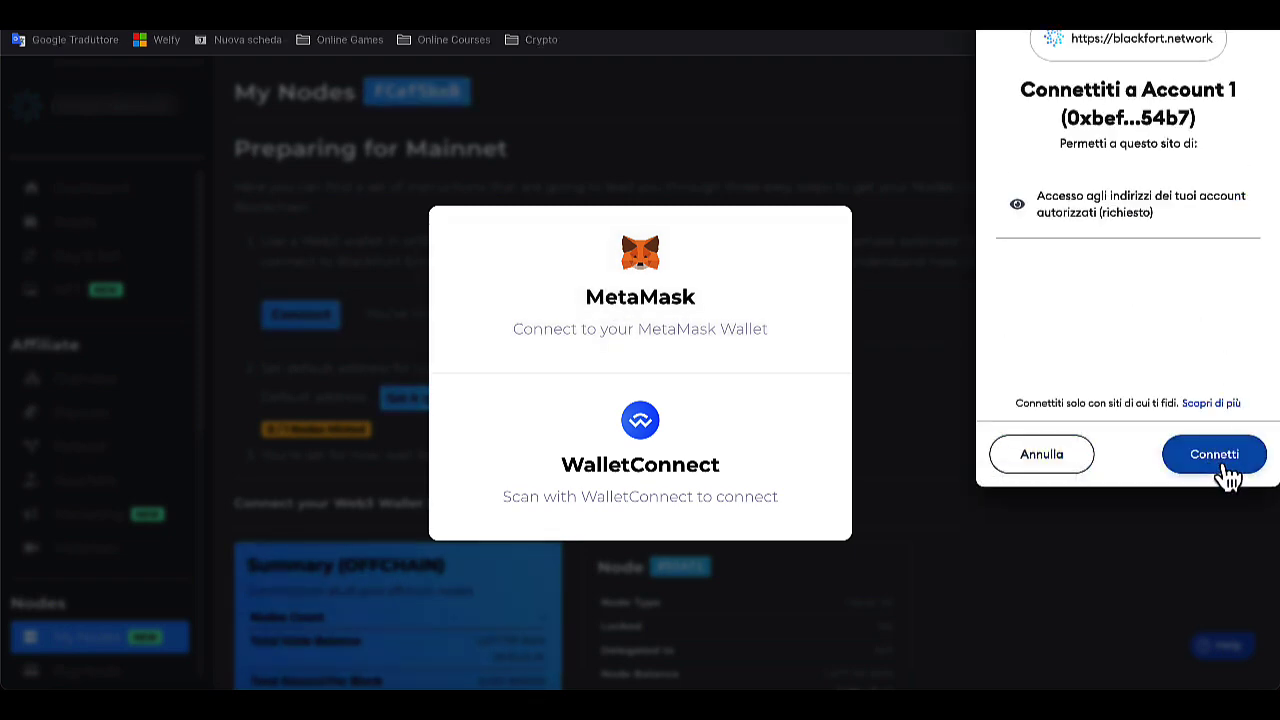
pyautogui.click(1226, 466)
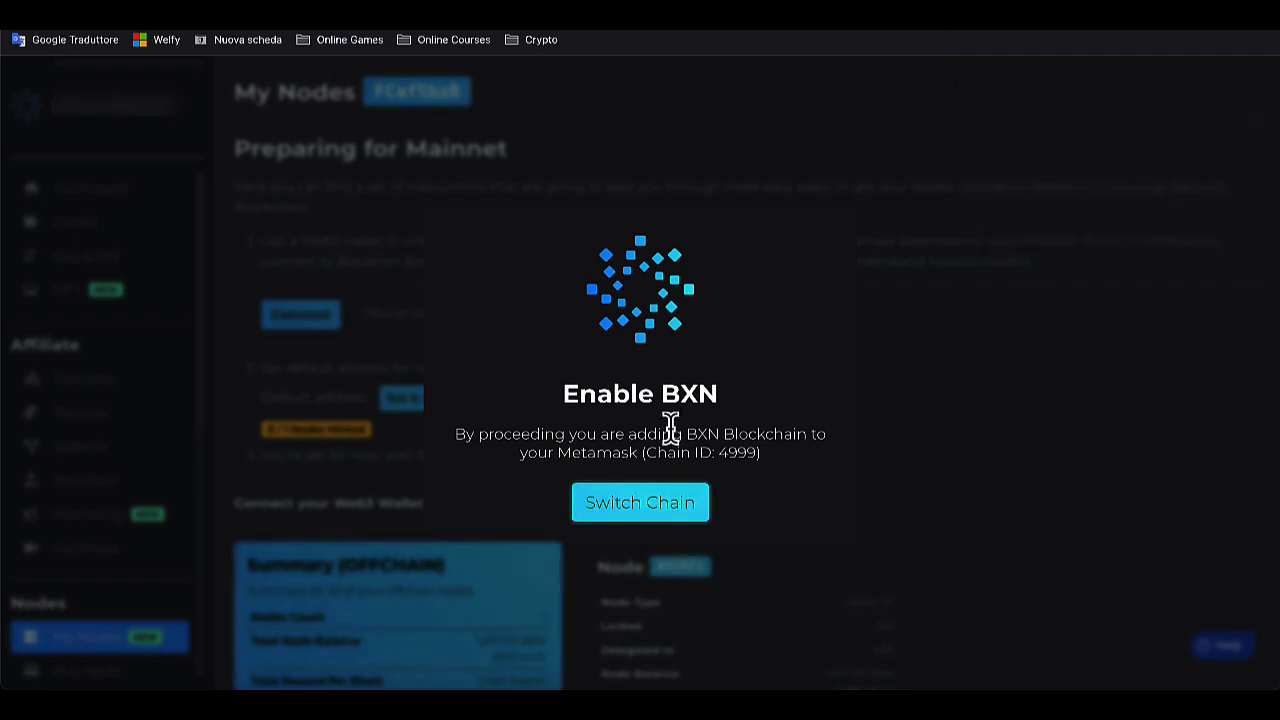
# - Add the BlackFort Exchange Network (chain ID 4999) to MetaMask, switch to it, and finish connecting
pyautogui.click(664, 518)
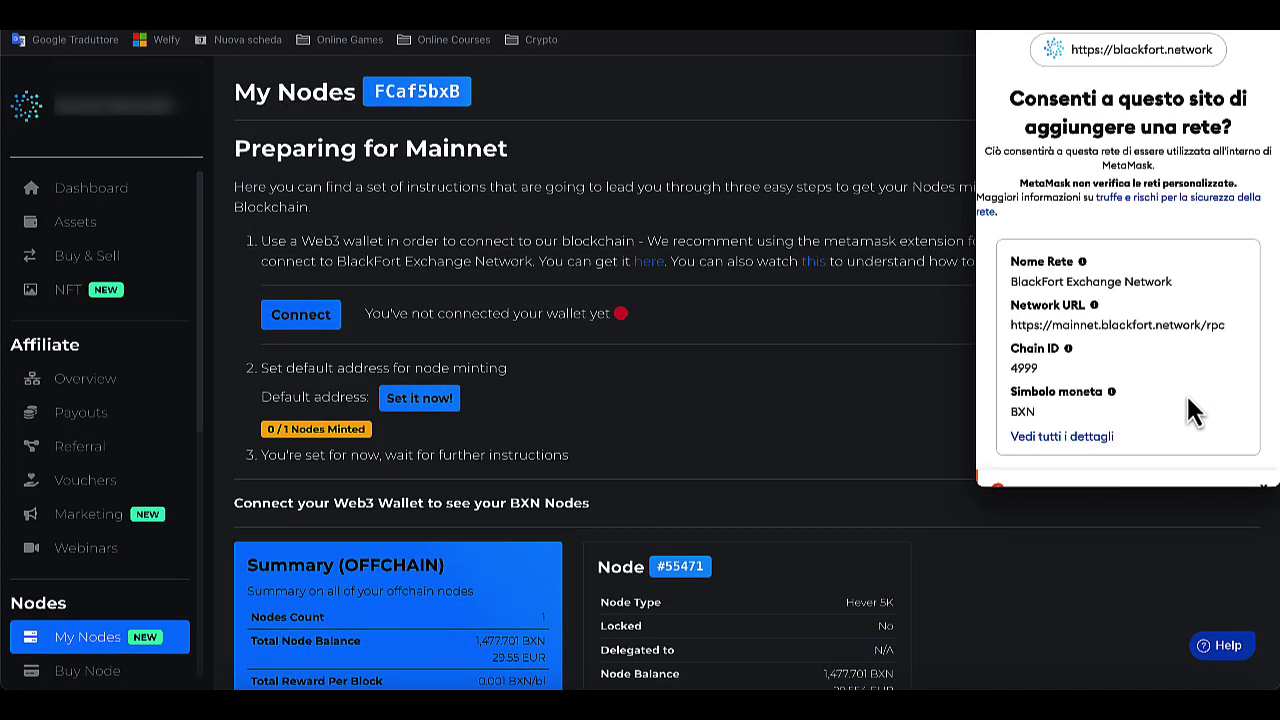
pyautogui.scroll(-3, 1140, 365)
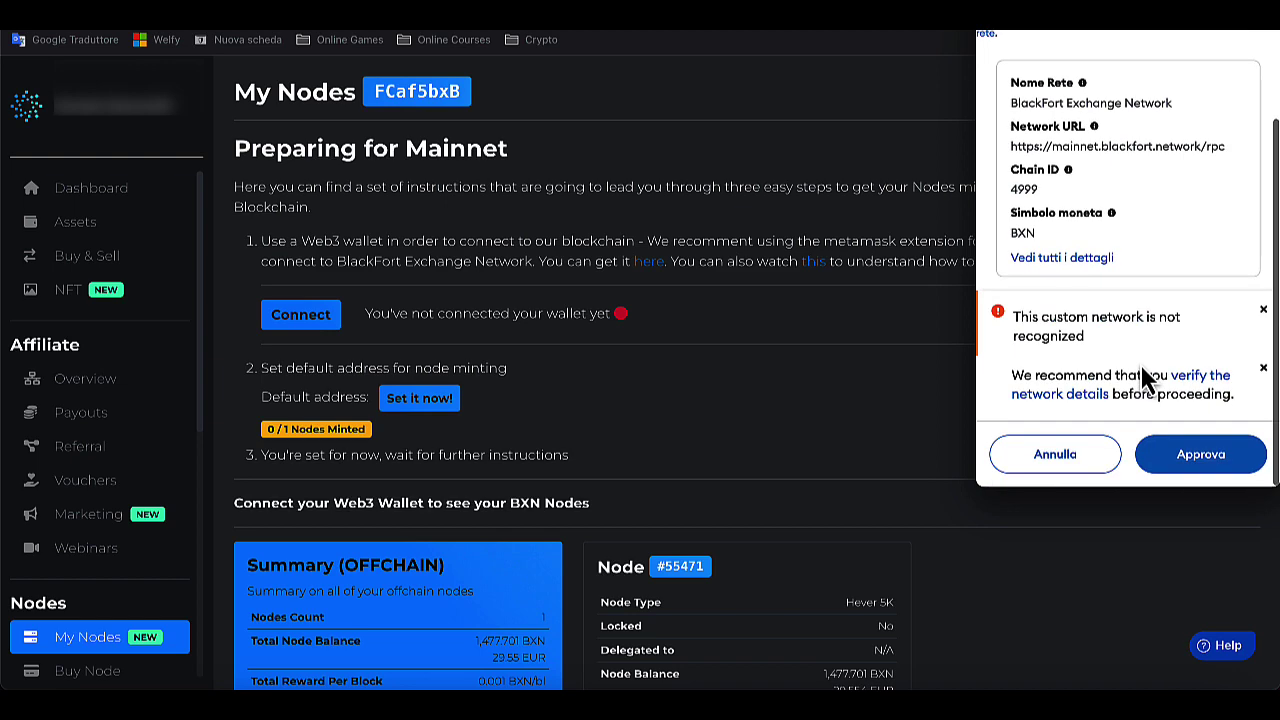
pyautogui.click(1199, 455)
pyautogui.click(1196, 454)
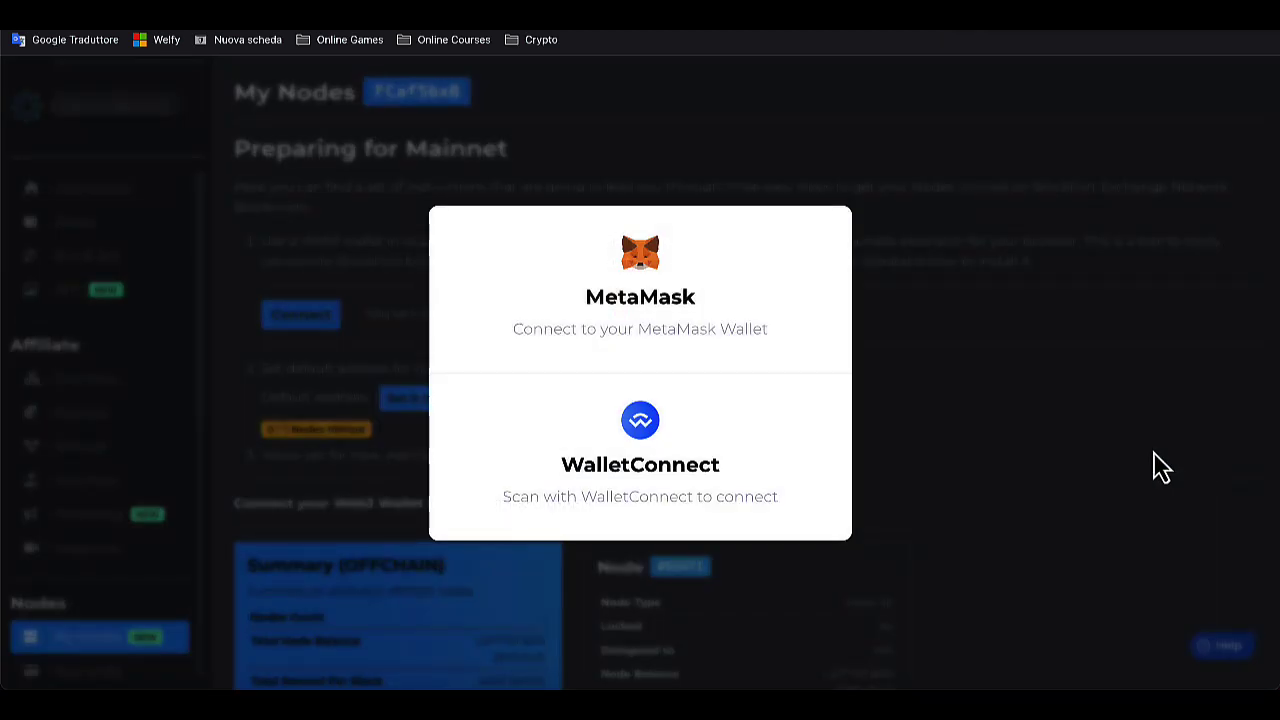
pyautogui.click(695, 300)
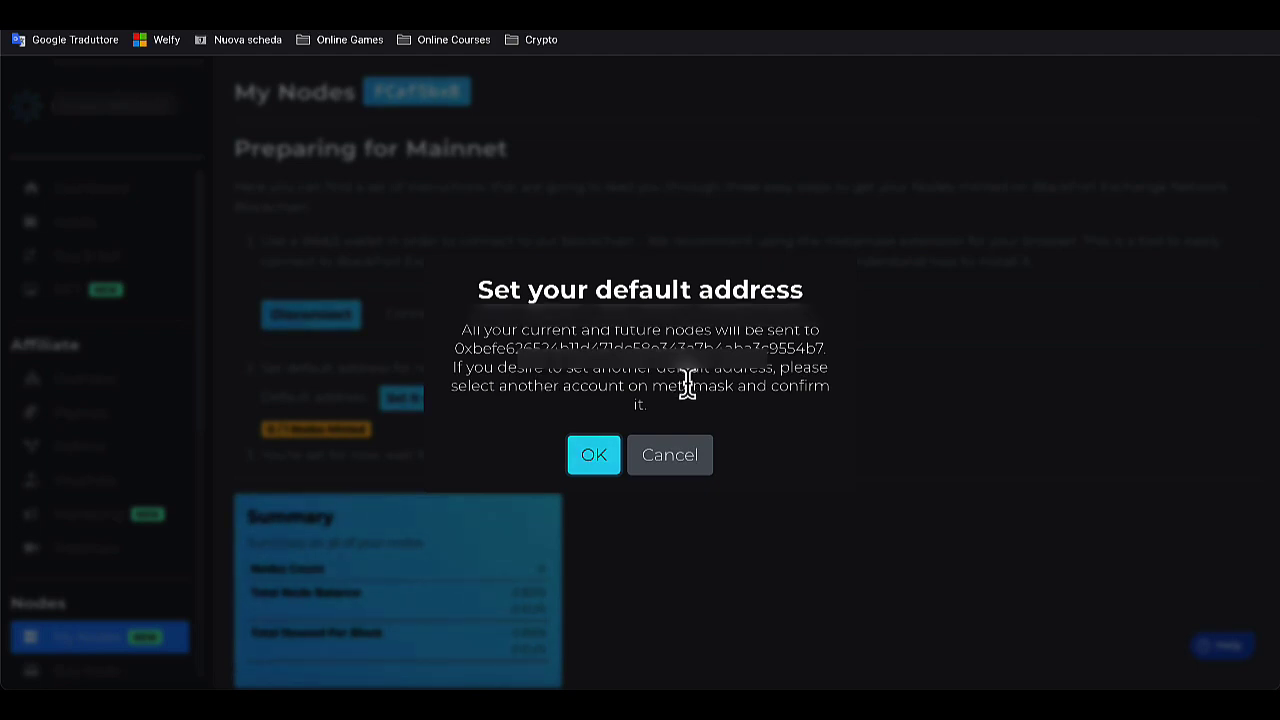
# - Confirm the connected wallet as the default node-minting address and close the Done dialog
pyautogui.click(595, 460)
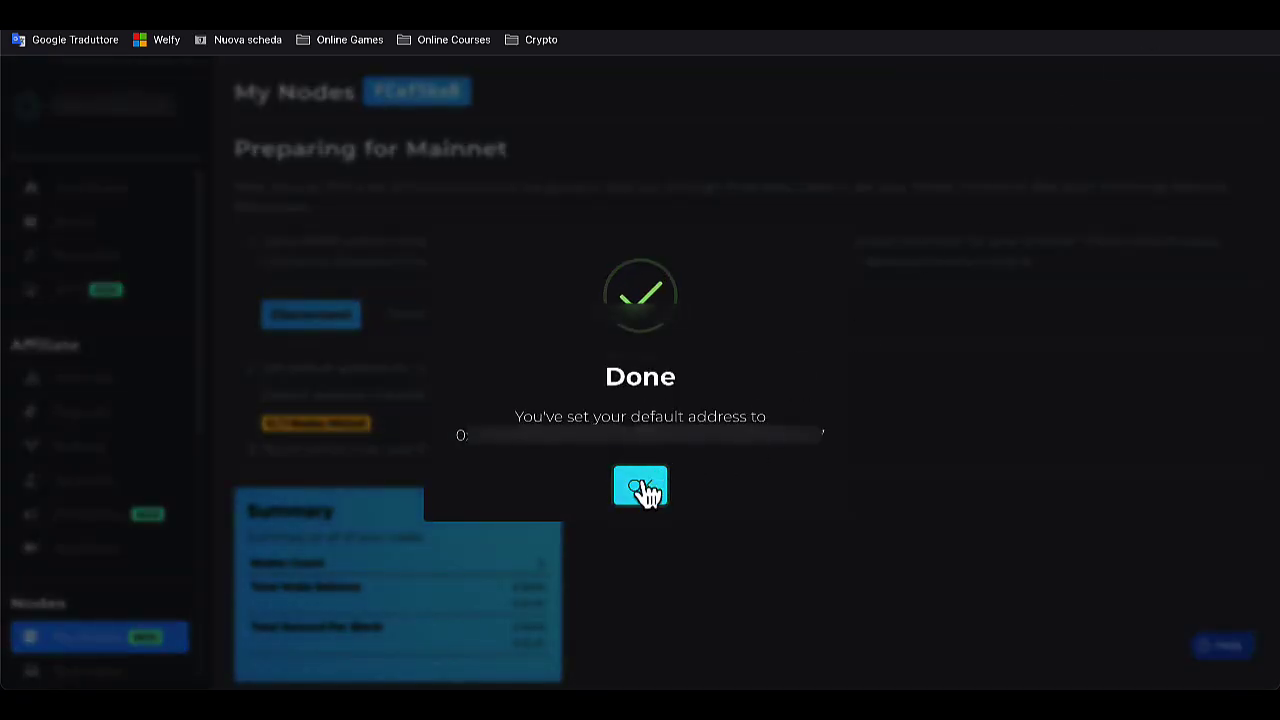
pyautogui.click(650, 493)
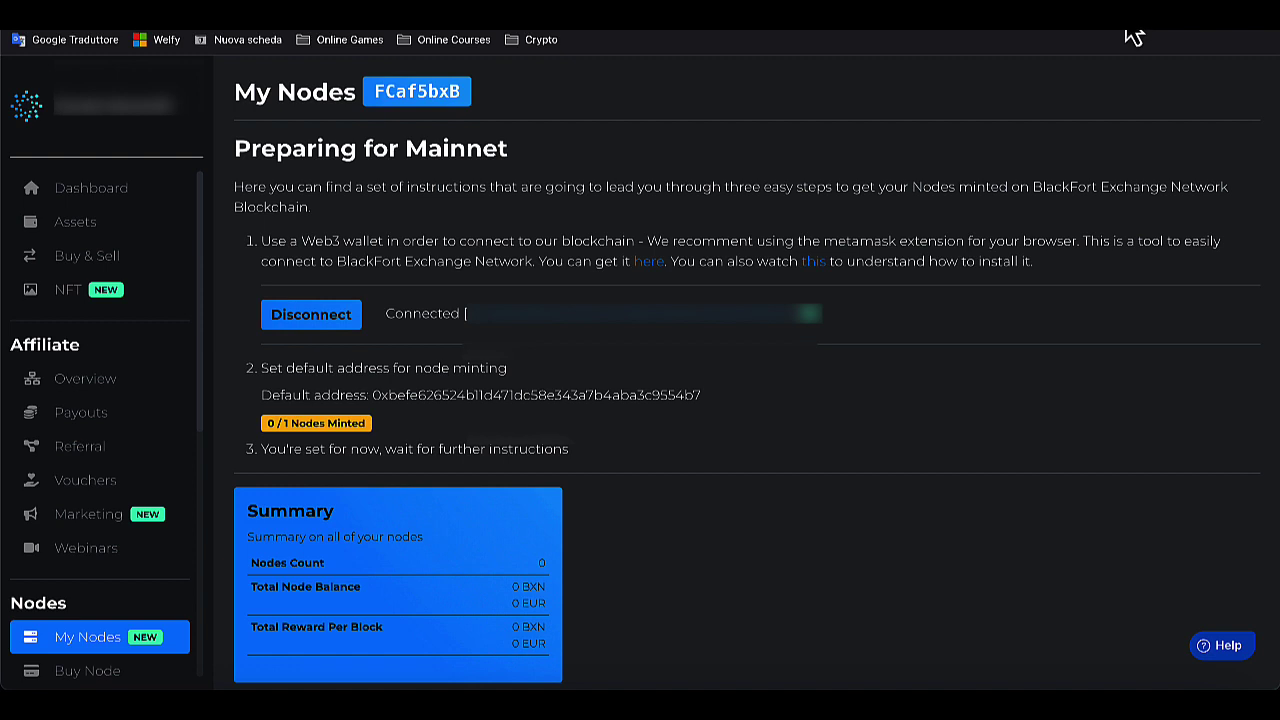
# - Verify MetaMask is on the BlackFort Exchange network with 0 BXN, then go to Buy Node
pyautogui.click(1132, 36)
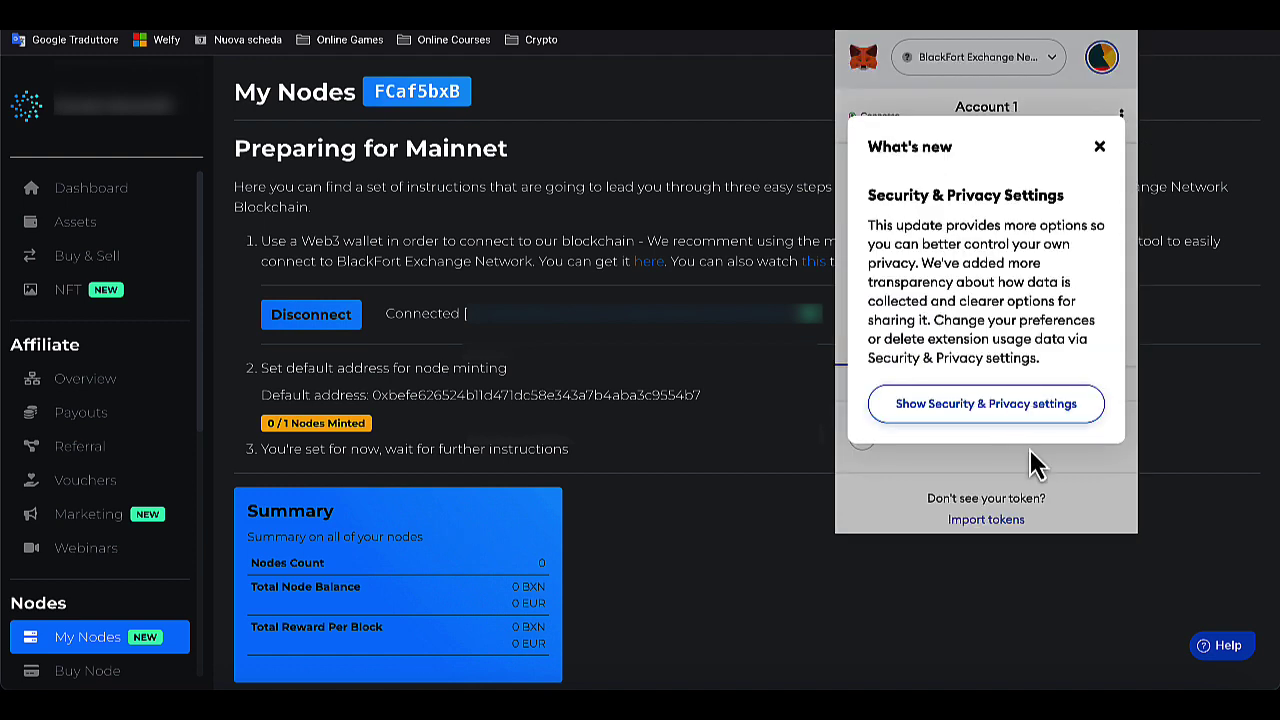
pyautogui.click(1098, 147)
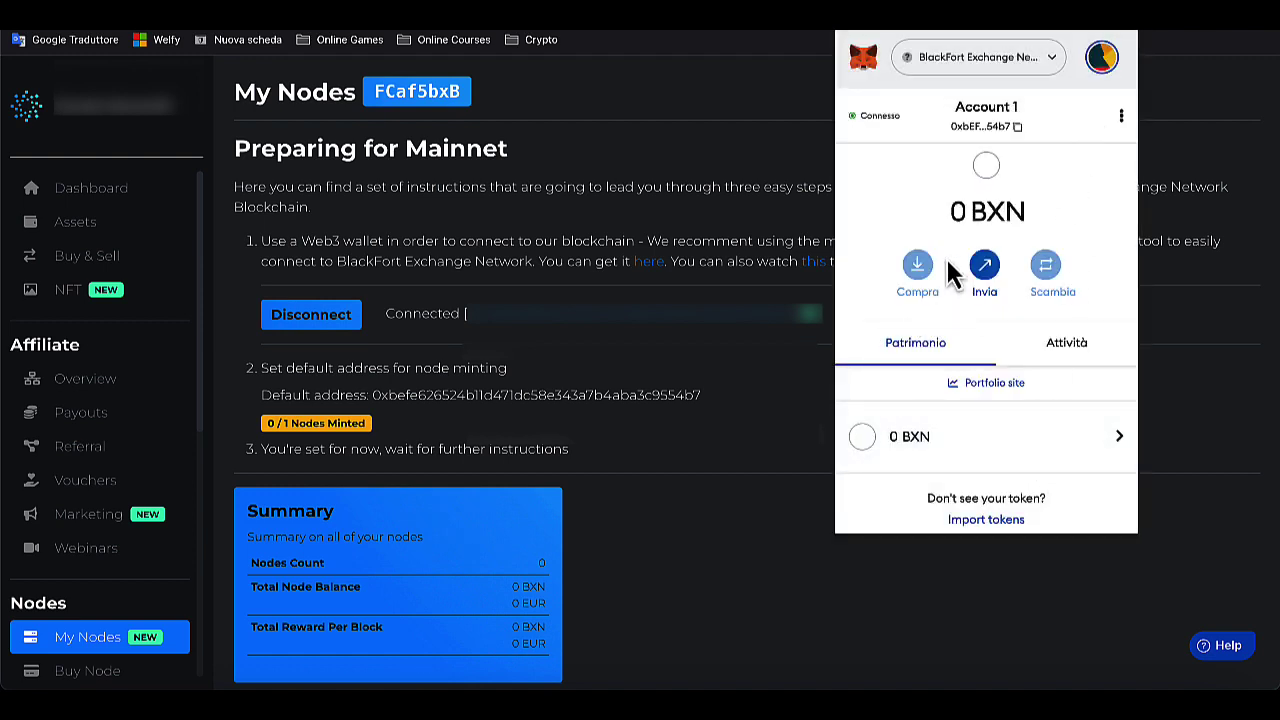
pyautogui.click(966, 60)
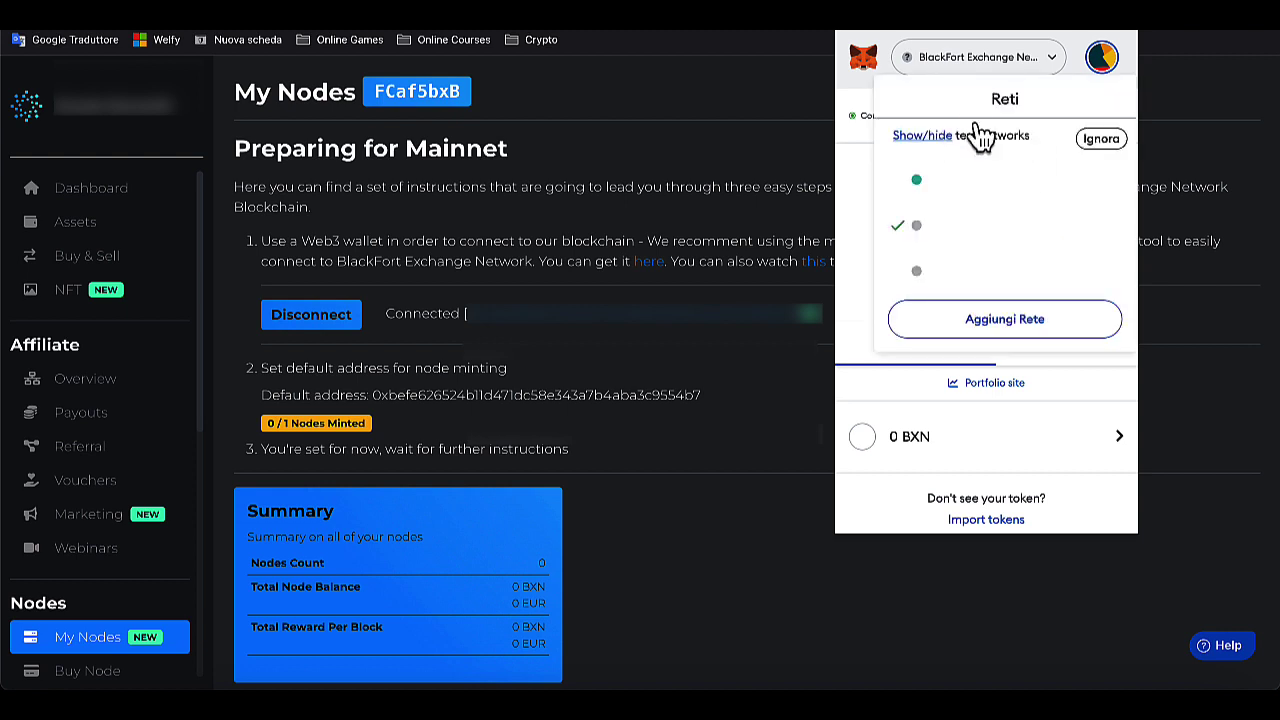
pyautogui.click(960, 182)
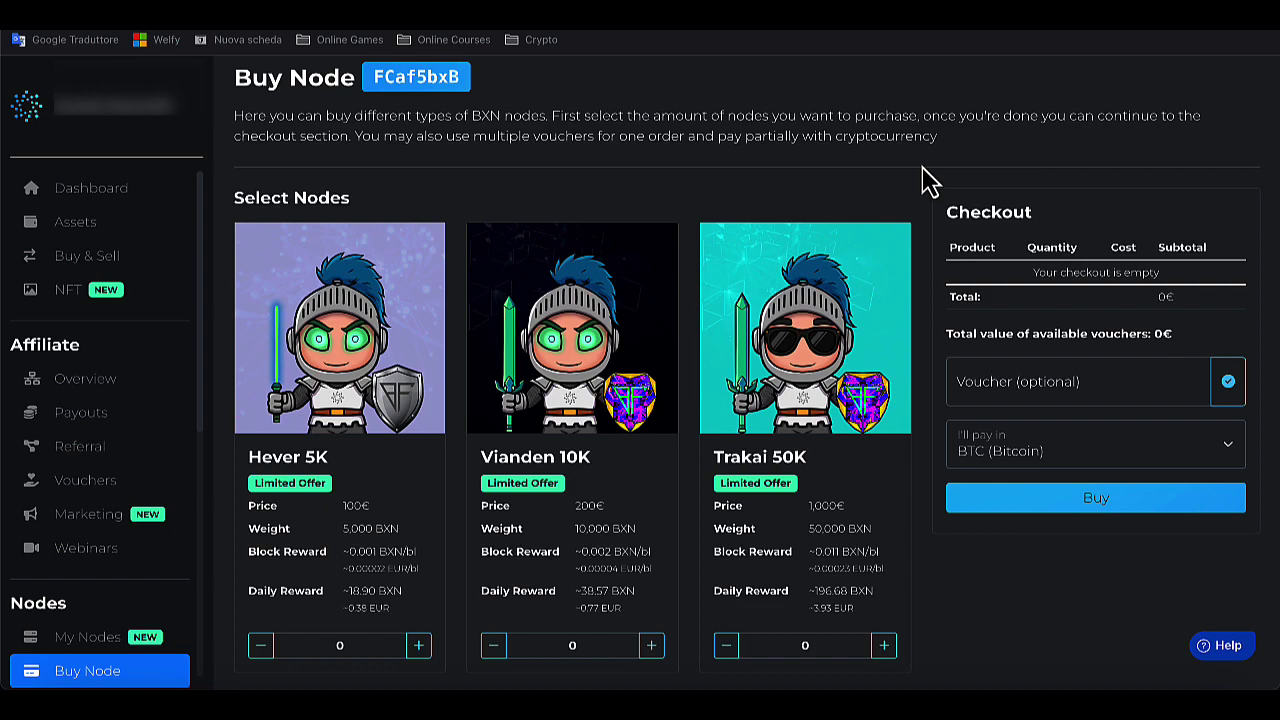
pyautogui.scroll(-3, 552, 460)
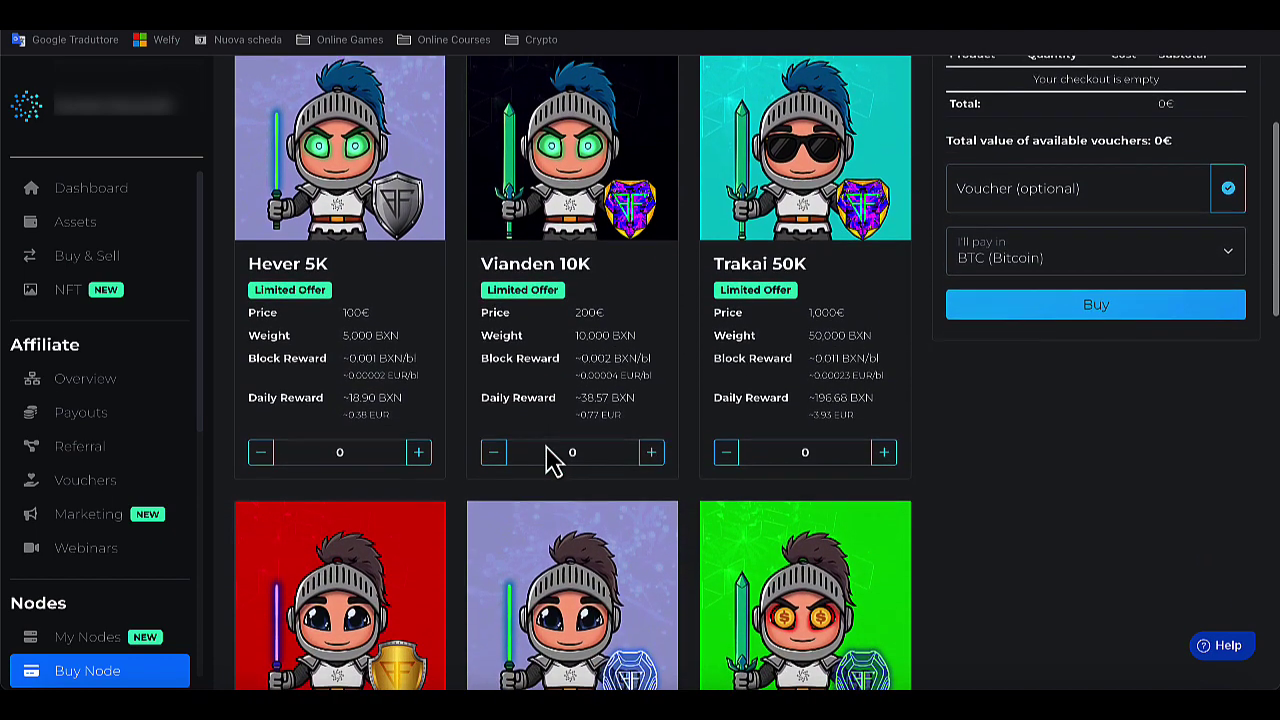
pyautogui.scroll(3, 552, 460)
pyautogui.scroll(-2, 549, 449)
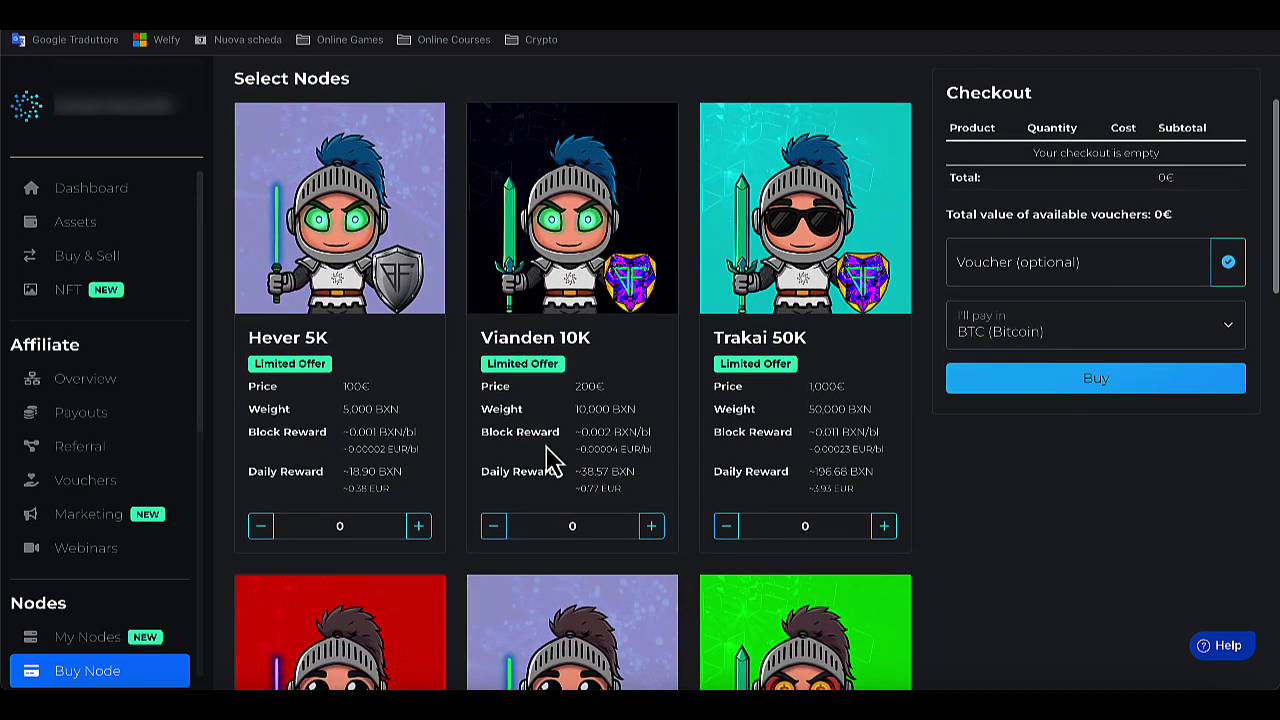